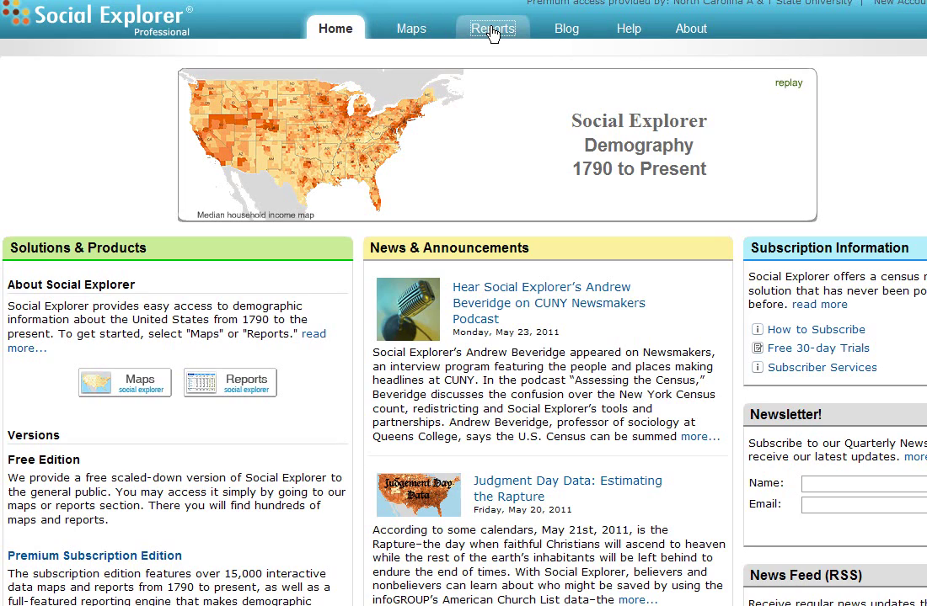
- Start a new report from the ACS 2005-2009 survey of the American Community Survey
{"action": "left_click", "coordinate": [492, 32]}
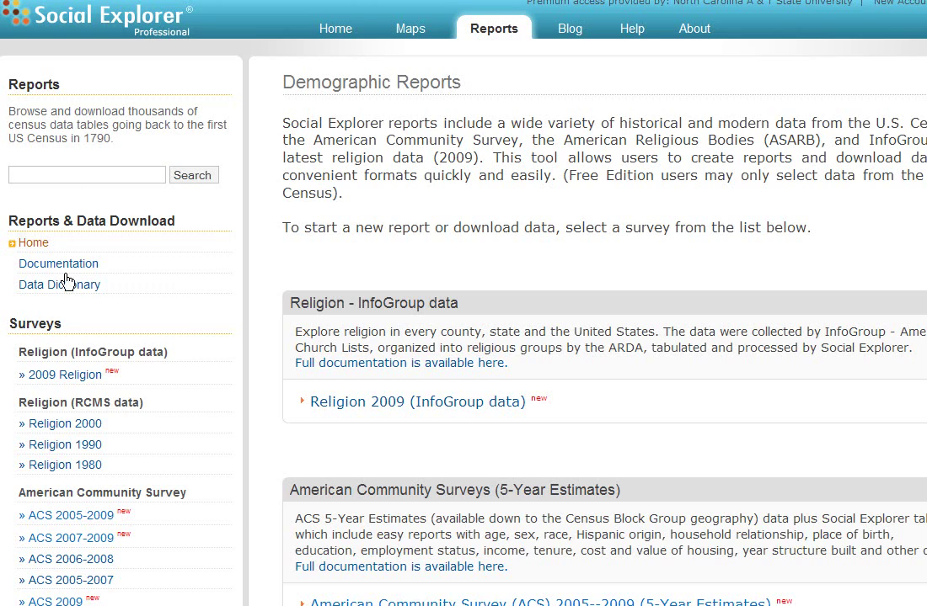
{"action": "scroll", "coordinate": [53, 386], "scroll_direction": "down", "scroll_amount": 2}
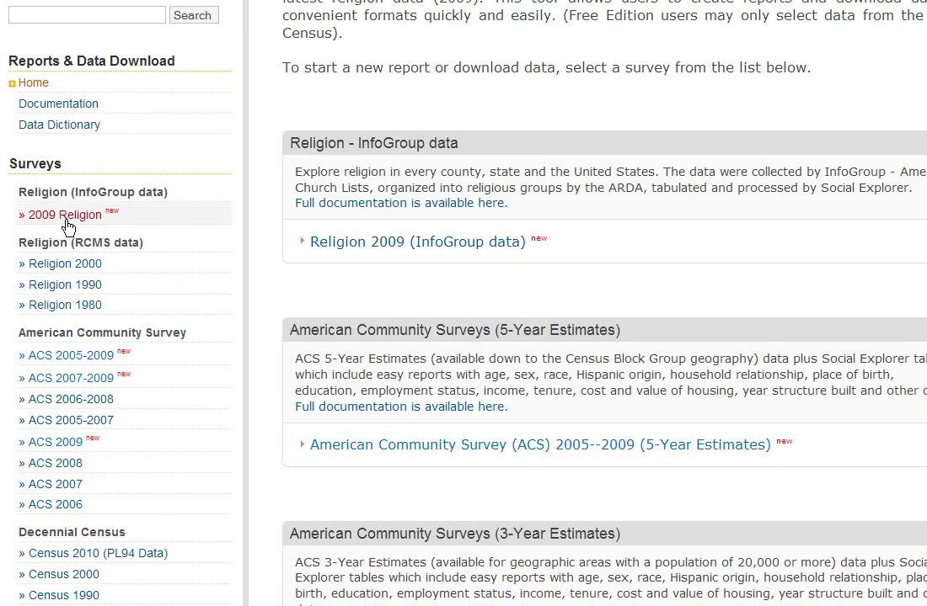
{"action": "scroll", "coordinate": [73, 321], "scroll_direction": "down", "scroll_amount": 1}
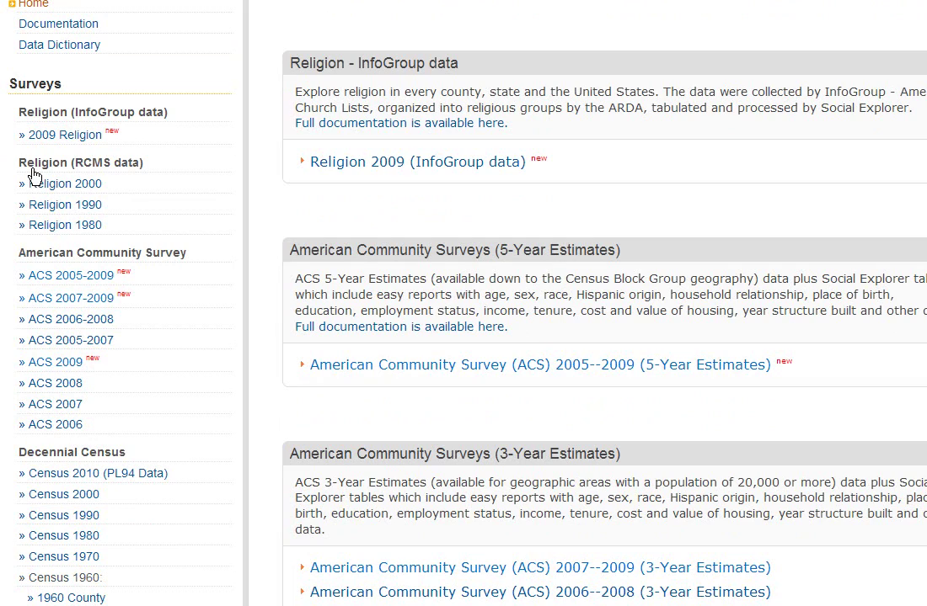
{"action": "left_click", "coordinate": [98, 277]}
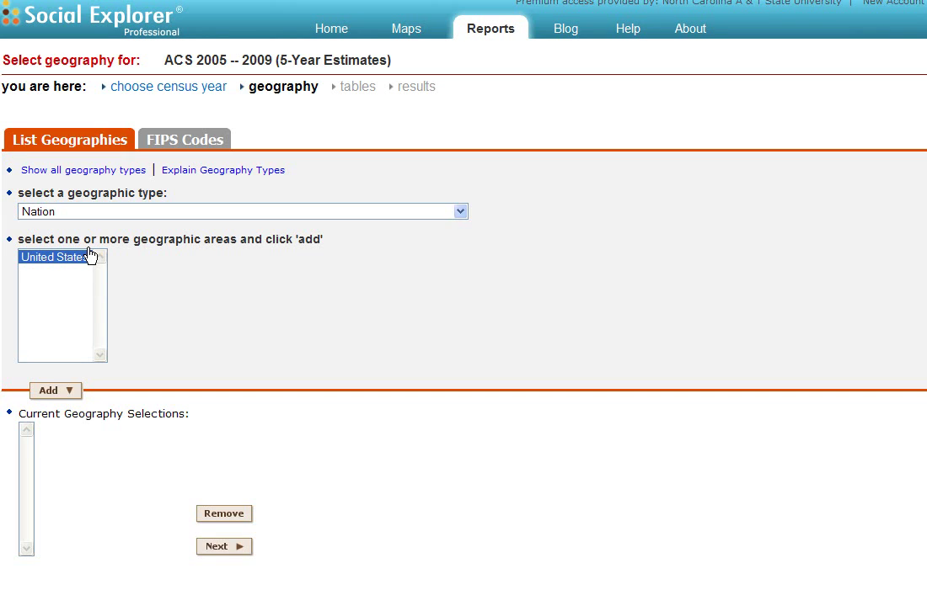
- Choose county as the geographic type, add all counties in North Carolina to the geography selections, and proceed to the tables
{"action": "left_click", "coordinate": [461, 214]}
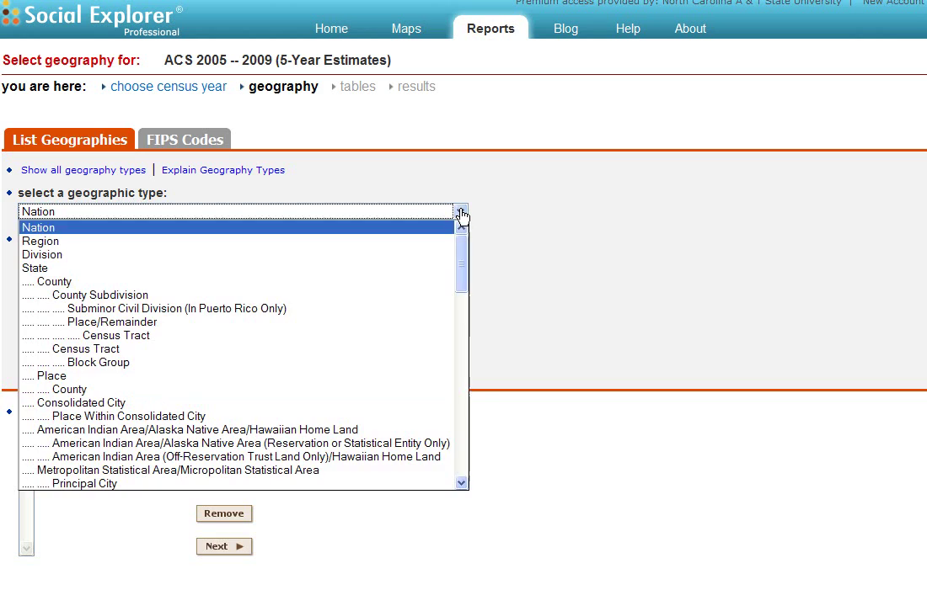
{"action": "left_click", "coordinate": [57, 285]}
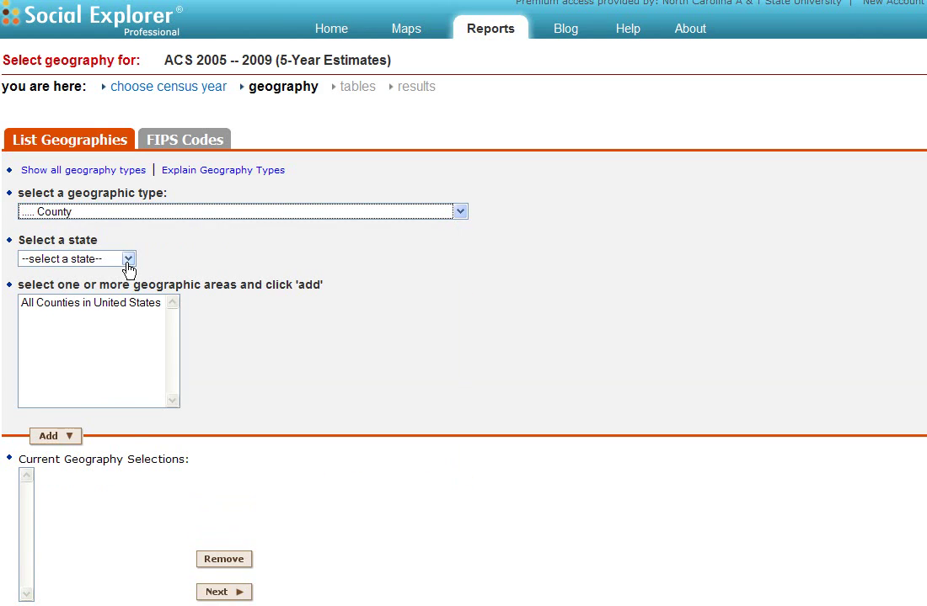
{"action": "left_click", "coordinate": [128, 259]}
{"action": "scroll", "coordinate": [59, 405], "scroll_direction": "down", "scroll_amount": 8}
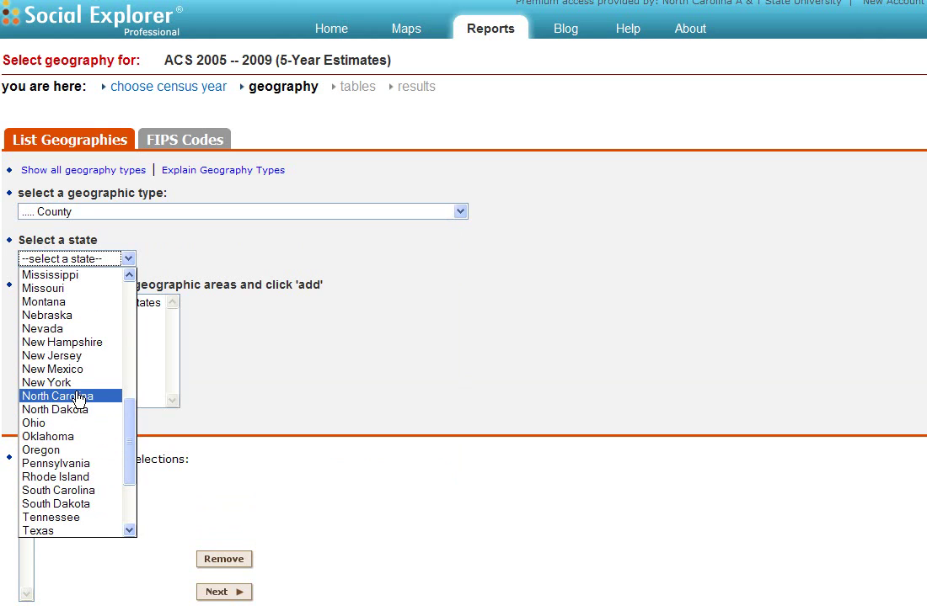
{"action": "left_click", "coordinate": [83, 401]}
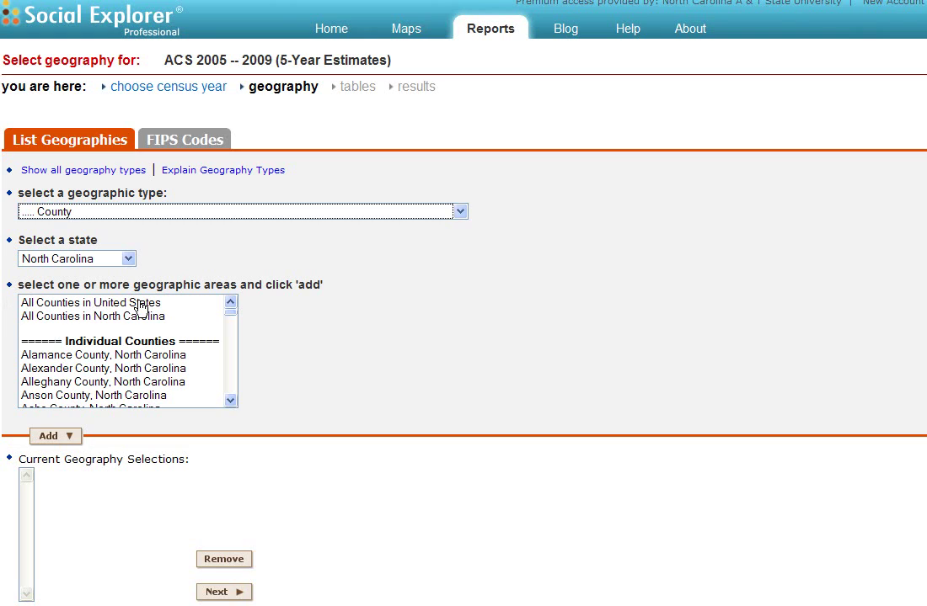
{"action": "left_click", "coordinate": [116, 317]}
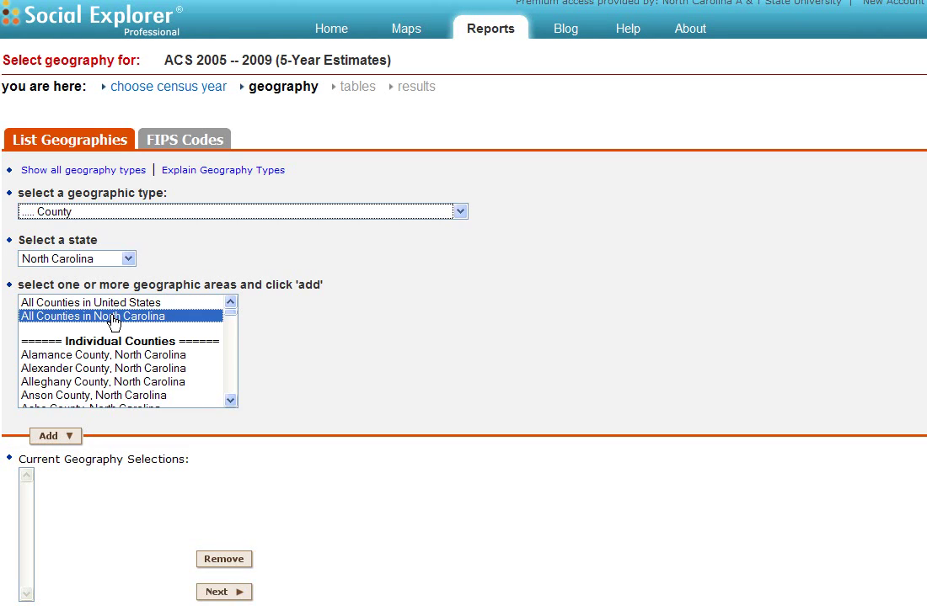
{"action": "left_click", "coordinate": [55, 438]}
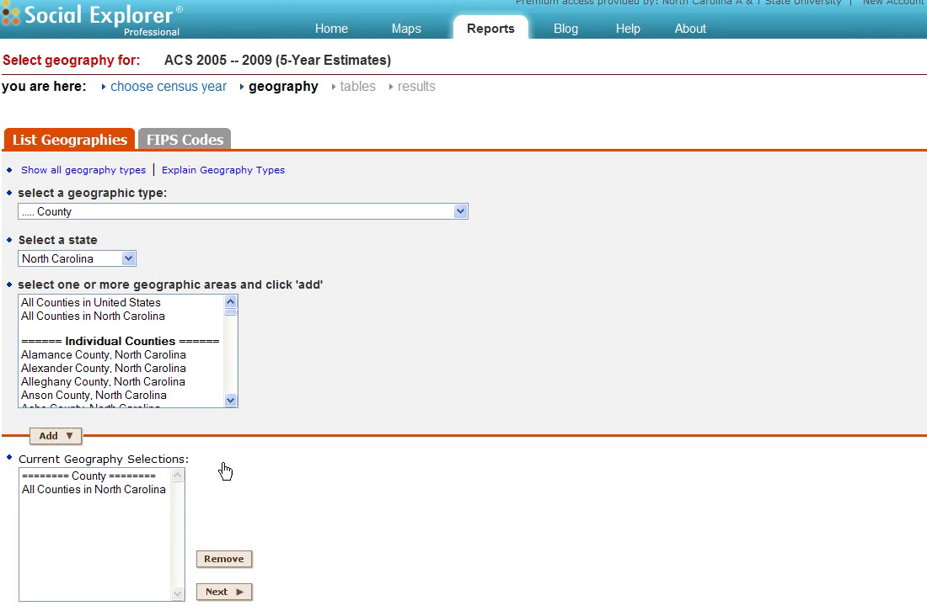
{"action": "left_click", "coordinate": [217, 593]}
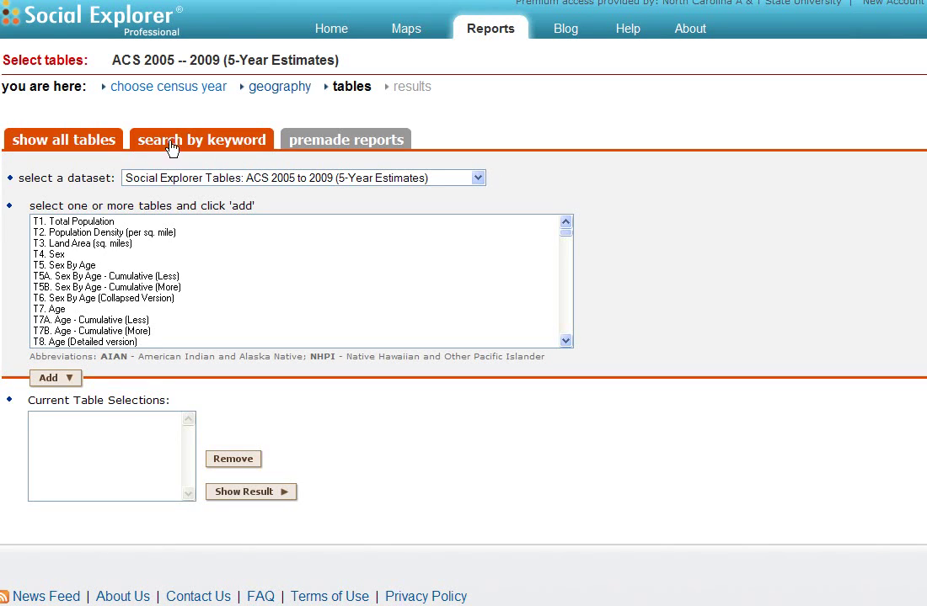
- Search the survey tables by the keyword "Gini" across all datasets
{"action": "left_click", "coordinate": [205, 145]}
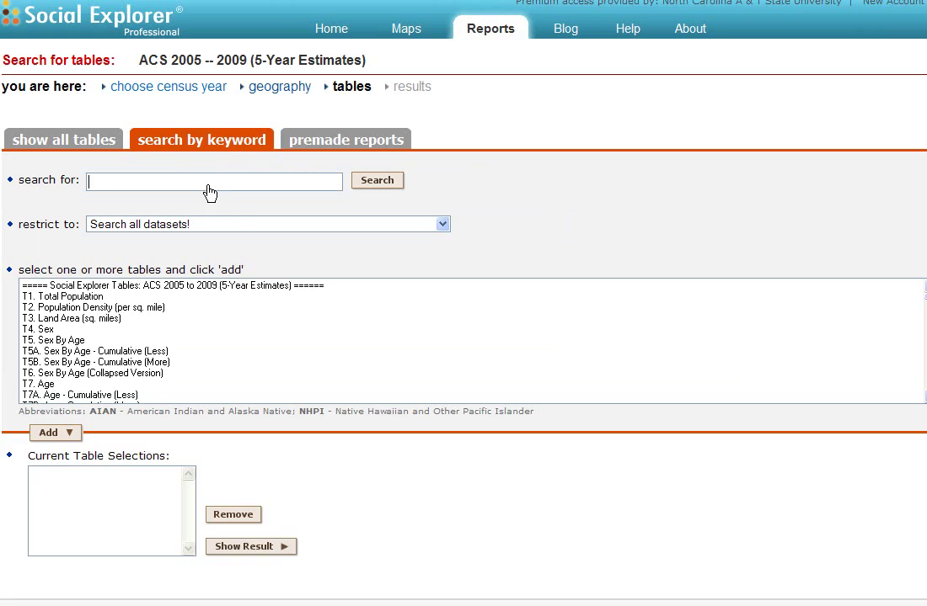
{"action": "left_click", "coordinate": [226, 187]}
{"action": "type", "text": "Gi"}
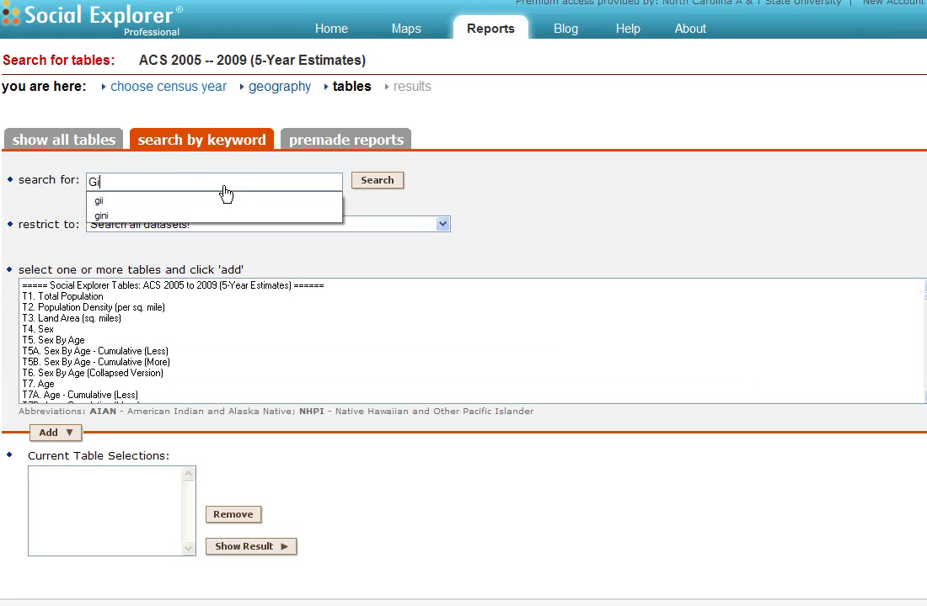
{"action": "type", "text": "ni"}
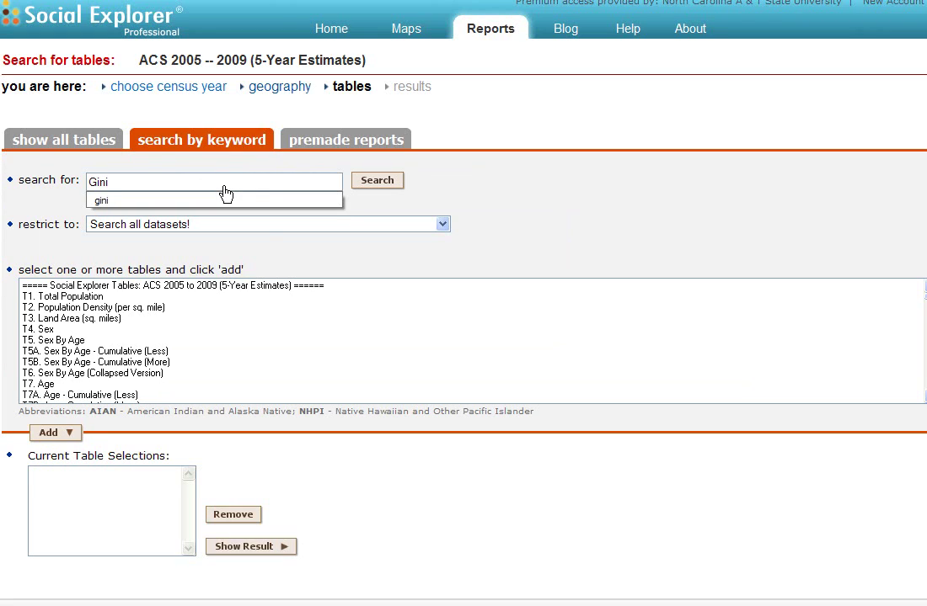
{"action": "left_click", "coordinate": [376, 182]}
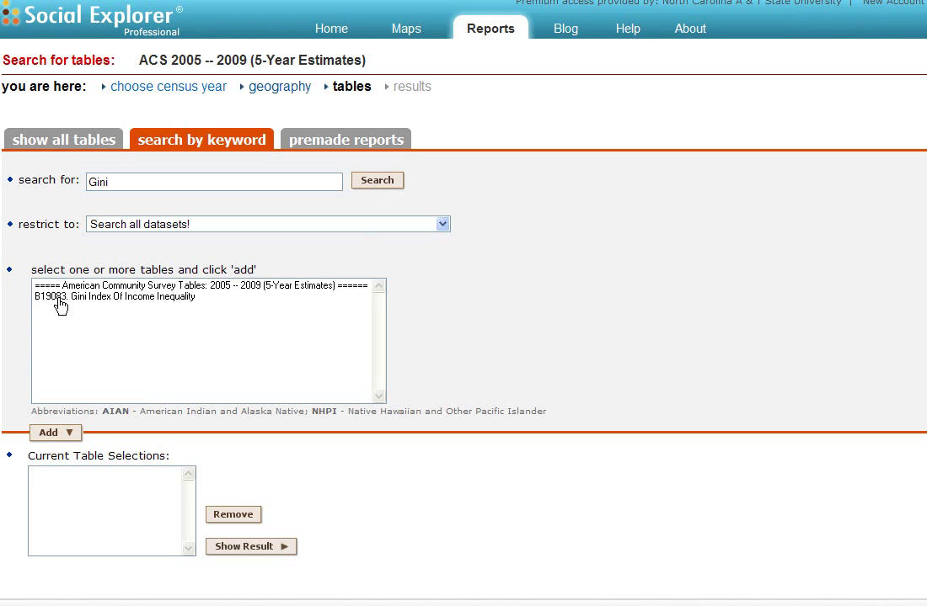
- Add table B19083, Gini Index Of Income Inequality, to the table selections and show the report results
{"action": "left_click", "coordinate": [102, 302]}
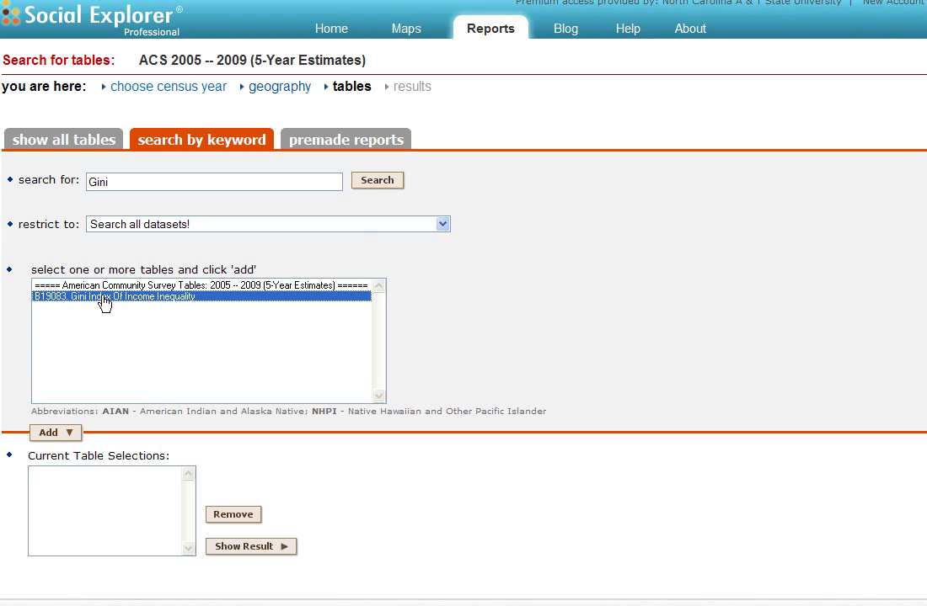
{"action": "left_click", "coordinate": [66, 433]}
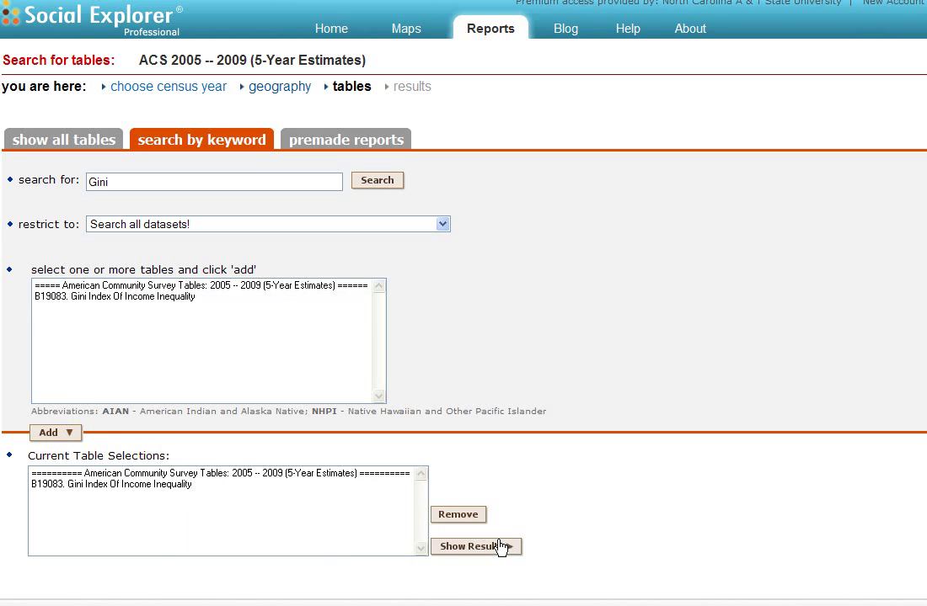
{"action": "left_click", "coordinate": [476, 549]}
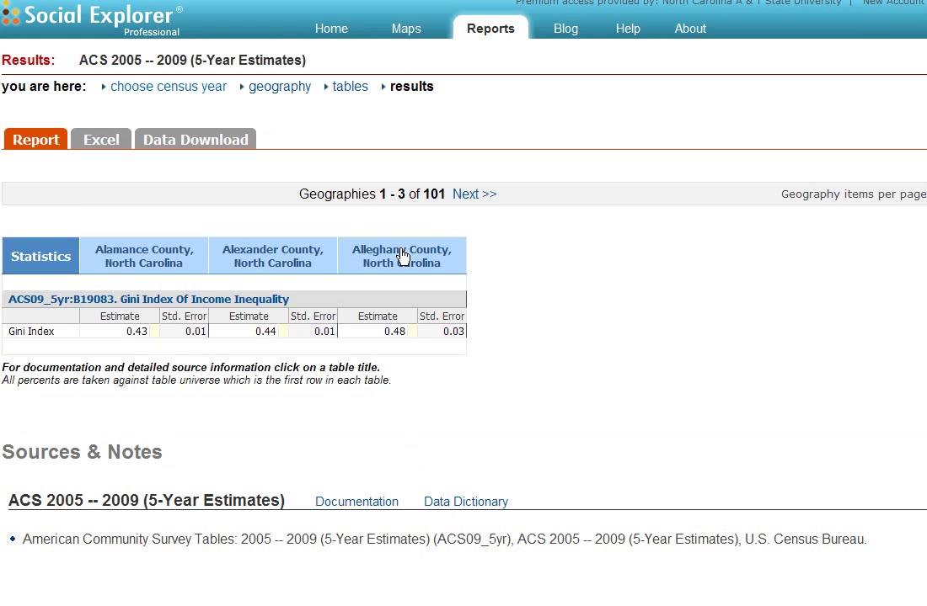
- Download the report in Excel 2007 (.xlsx) format and open it in Microsoft Office Excel
{"action": "left_click", "coordinate": [101, 145]}
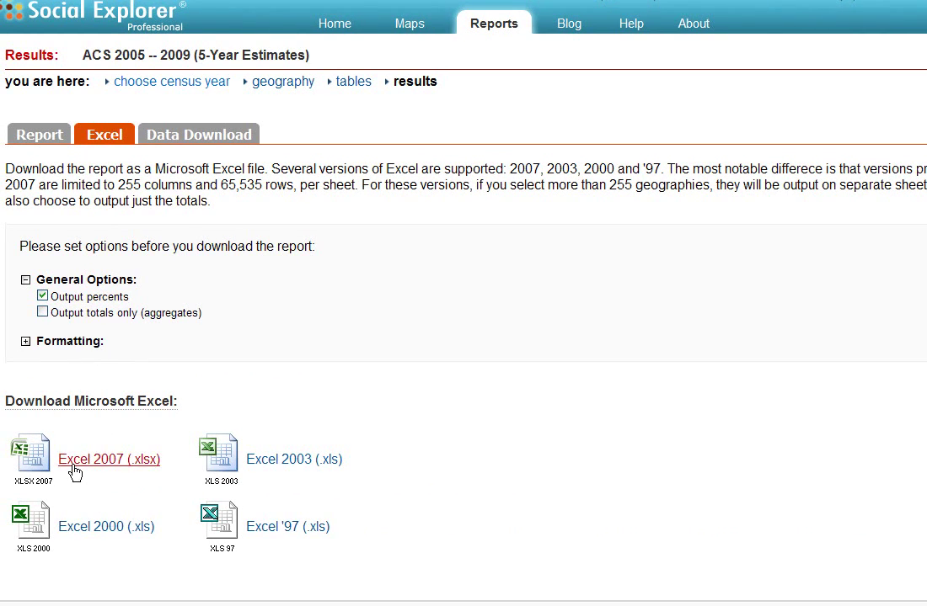
{"action": "left_click", "coordinate": [74, 472]}
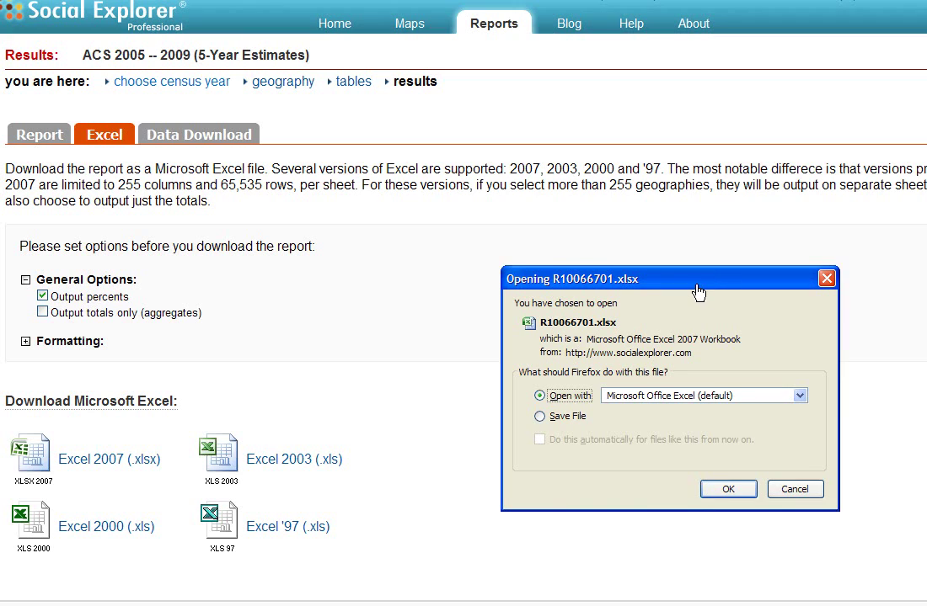
{"action": "left_click_drag", "start_coordinate": [698, 292], "coordinate": [669, 223]}
{"action": "left_click", "coordinate": [699, 422]}
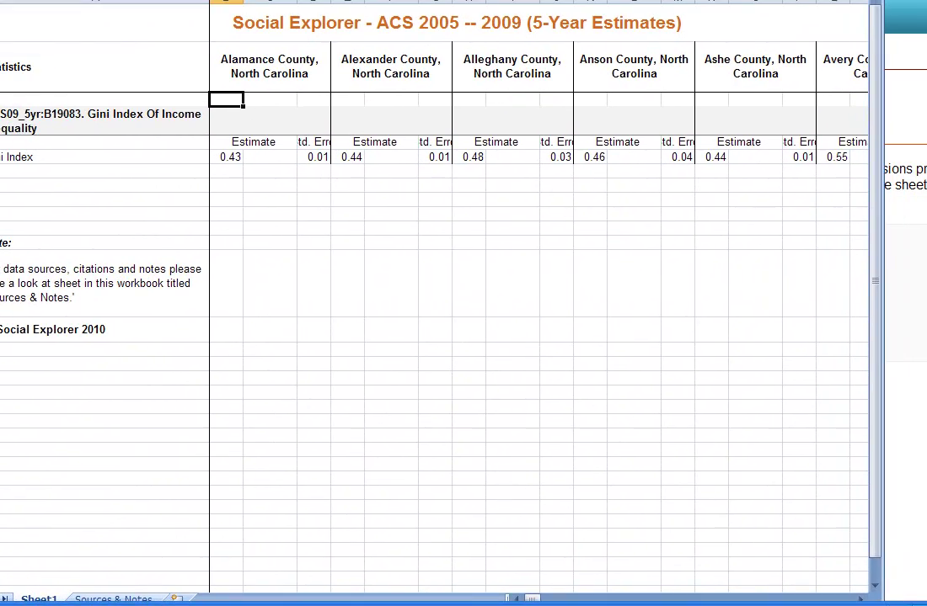
- Widen the Std. Error columns of Alamance County and Alleghany County until their headings fit
{"action": "left_click", "coordinate": [224, 155]}
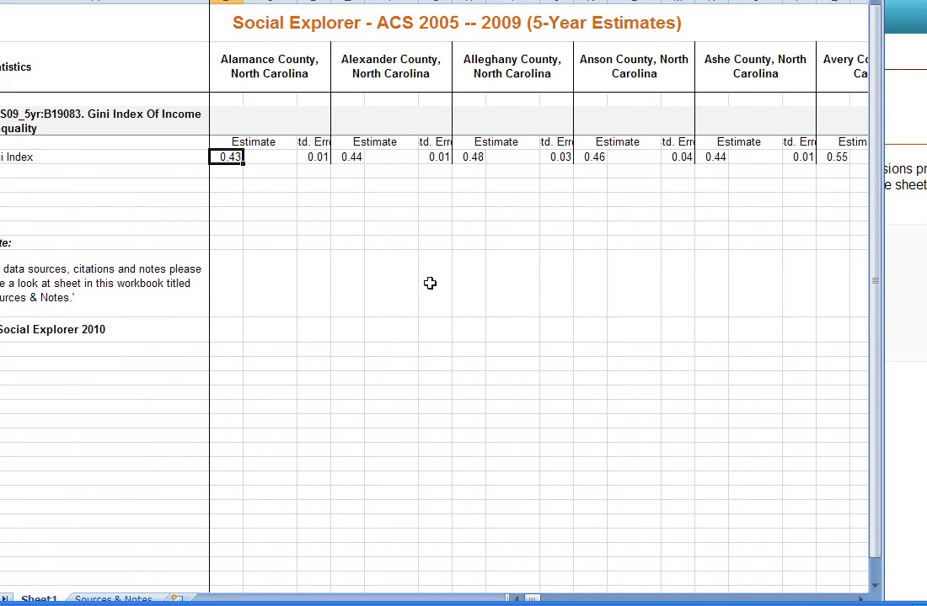
{"action": "key", "text": "Right"}
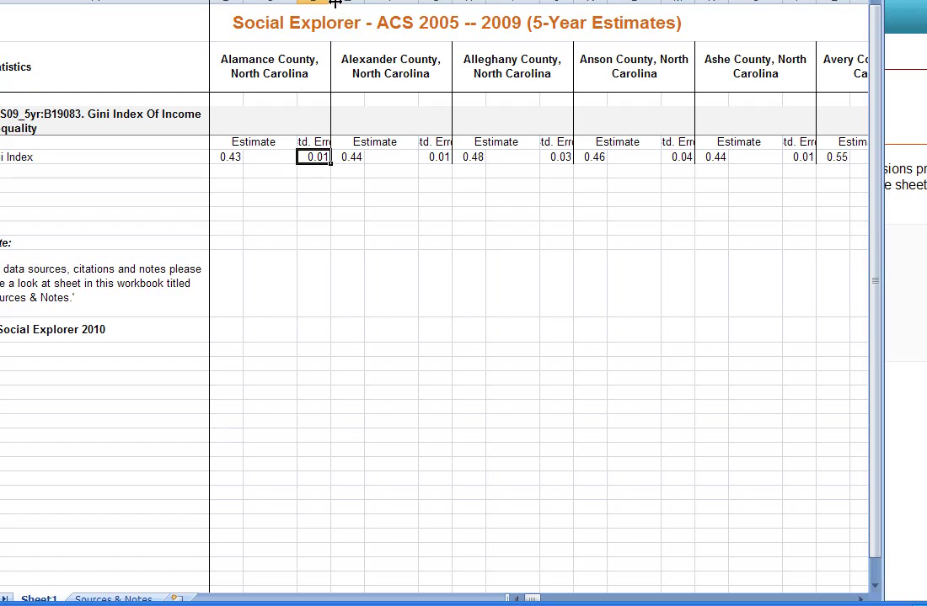
{"action": "left_click_drag", "start_coordinate": [335, 3], "coordinate": [353, 5]}
{"action": "left_click", "coordinate": [579, 157]}
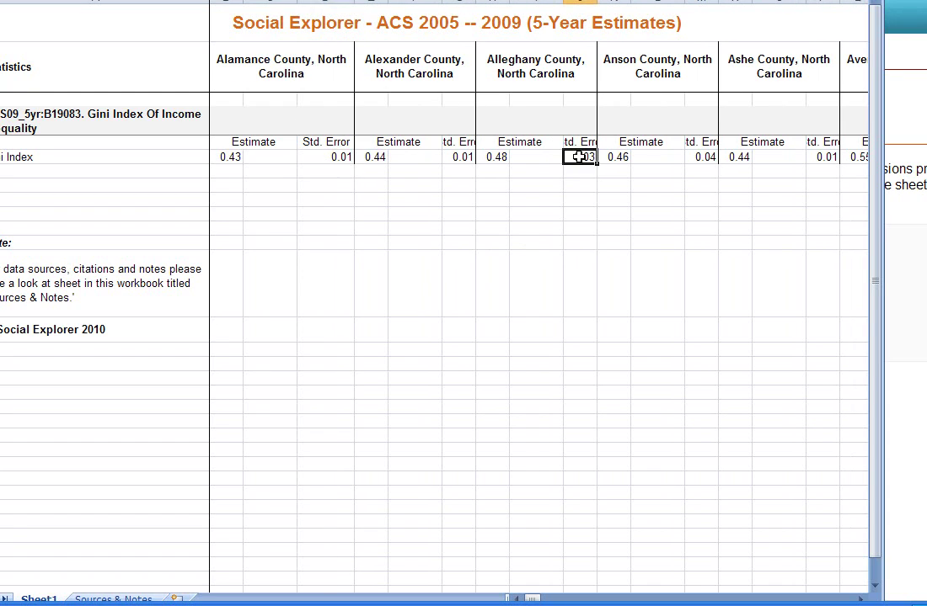
{"action": "left_click_drag", "start_coordinate": [596, 3], "coordinate": [617, 3]}
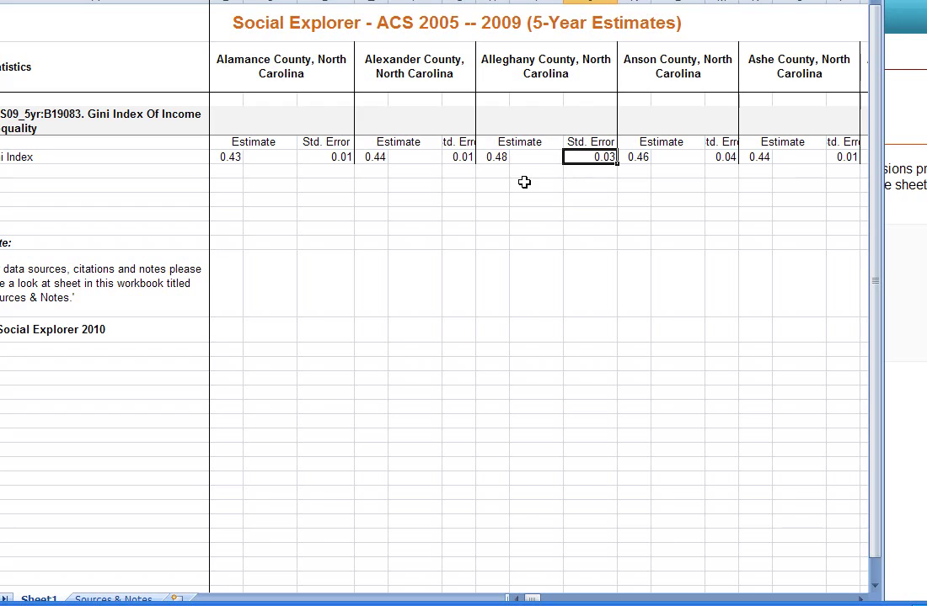
- Examine the Gini Index estimates and standard errors across the North Carolina counties
{"action": "left_click", "coordinate": [491, 159]}
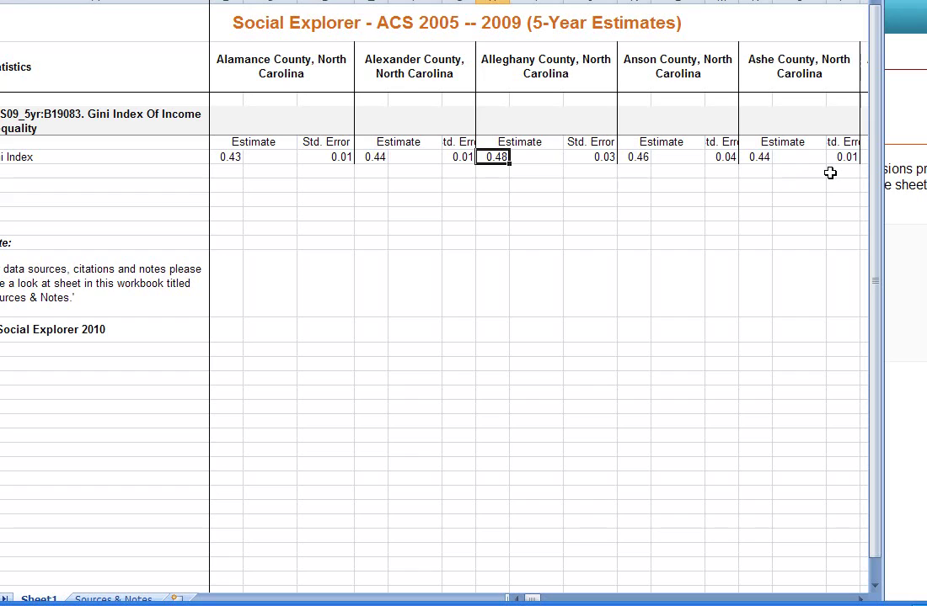
{"action": "key", "text": "Right"}
{"action": "key", "text": "Right"}
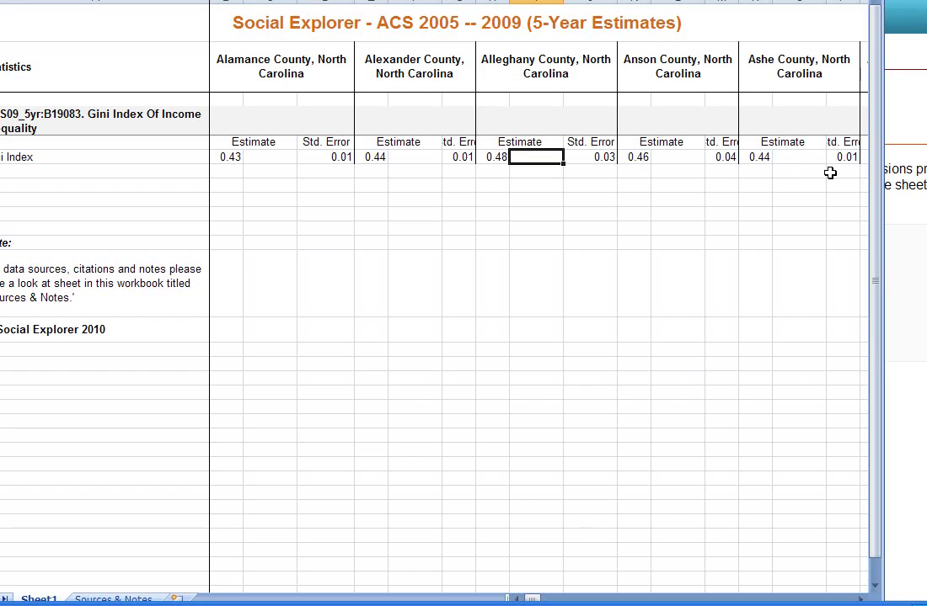
{"action": "key", "text": "Right"}
{"action": "key", "text": "Right"}
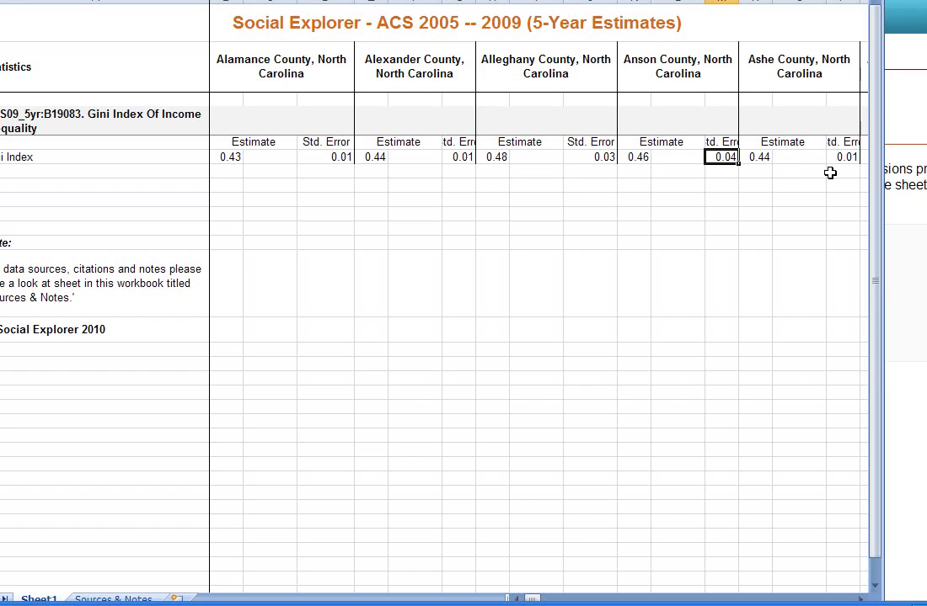
{"action": "key", "text": "Right"}
{"action": "key", "text": "Right"}
{"action": "key", "text": "Right"}
{"action": "key", "text": "Right"}
{"action": "key", "text": "Right"}
{"action": "key", "text": "Right"}
{"action": "key", "text": "Right"}
{"action": "key", "text": "Right"}
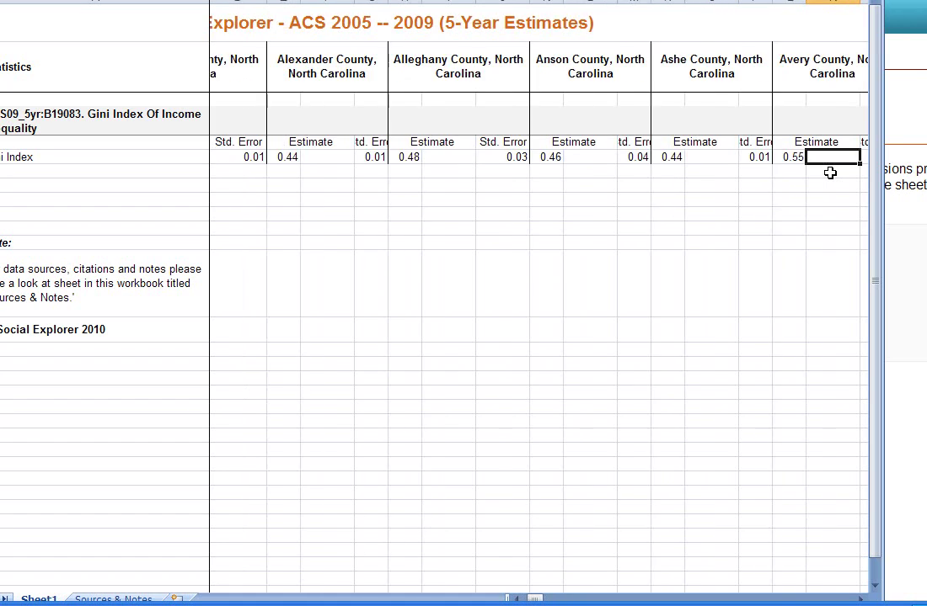
{"action": "key", "text": "Right"}
{"action": "key", "text": "Right"}
{"action": "key", "text": "Right"}
{"action": "key", "text": "Right"}
{"action": "key", "text": "Right"}
{"action": "key", "text": "Right"}
{"action": "key", "text": "Right"}
{"action": "key", "text": "Right"}
{"action": "key", "text": "Right"}
{"action": "key", "text": "Right"}
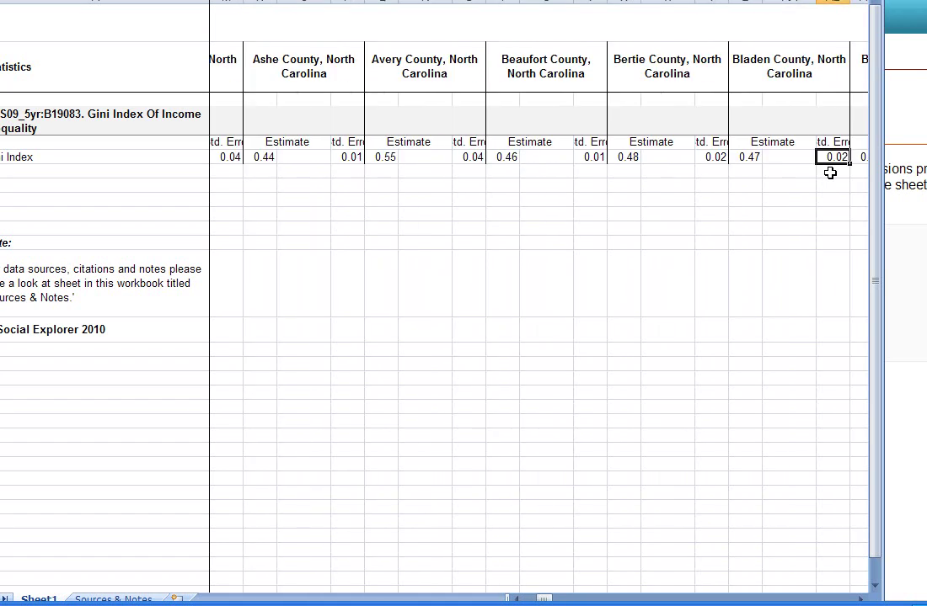
{"action": "key", "text": "Right"}
{"action": "key", "text": "Right"}
{"action": "key", "text": "Right"}
{"action": "key", "text": "Right"}
{"action": "key", "text": "Right"}
{"action": "key", "text": "Right"}
{"action": "key", "text": "Right"}
{"action": "key", "text": "Right"}
{"action": "key", "text": "Right"}
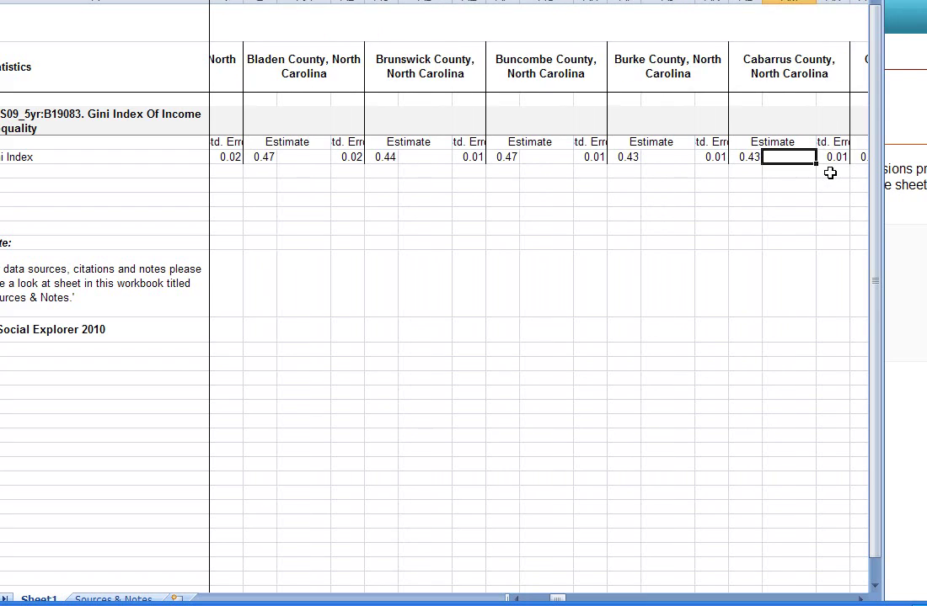
{"action": "key", "text": "Right"}
{"action": "key", "text": "Right"}
{"action": "key", "text": "Right"}
{"action": "key", "text": "Right"}
{"action": "key", "text": "Right"}
{"action": "key", "text": "Right"}
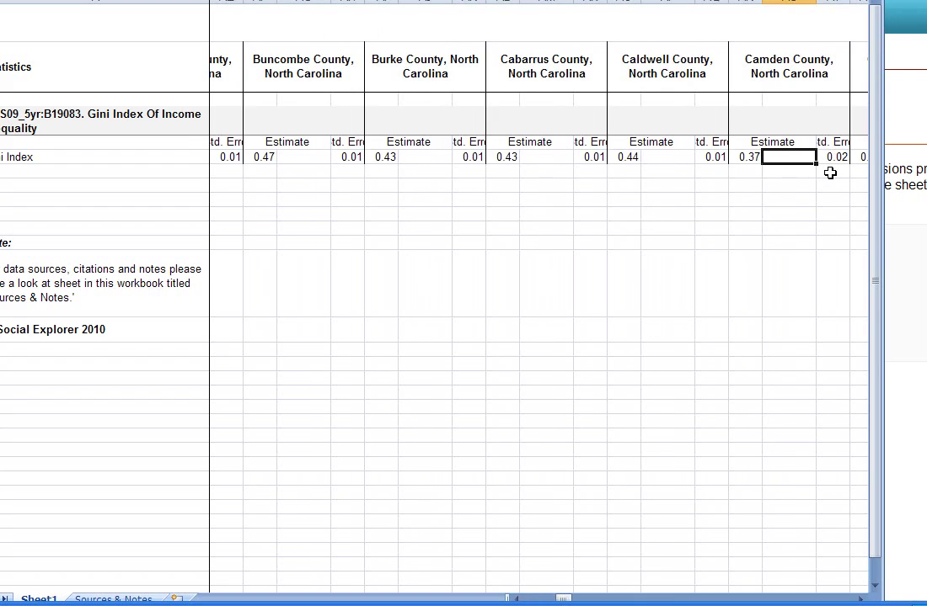
{"action": "key", "text": "Right"}
{"action": "key", "text": "Left"}
{"action": "key", "text": "Left"}
{"action": "key", "text": "Left"}
{"action": "key", "text": "Left"}
{"action": "key", "text": "Left"}
{"action": "key", "text": "Left"}
{"action": "key", "text": "Left"}
{"action": "key", "text": "Left"}
{"action": "key", "text": "Left"}
{"action": "key", "text": "Left"}
{"action": "key", "text": "Left"}
{"action": "key", "text": "Left"}
{"action": "key", "text": "Left"}
{"action": "key", "text": "Left"}
{"action": "key", "text": "Left"}
{"action": "key", "text": "Left"}
{"action": "key", "text": "Left"}
{"action": "key", "text": "Left"}
{"action": "key", "text": "Left"}
{"action": "key", "text": "Left"}
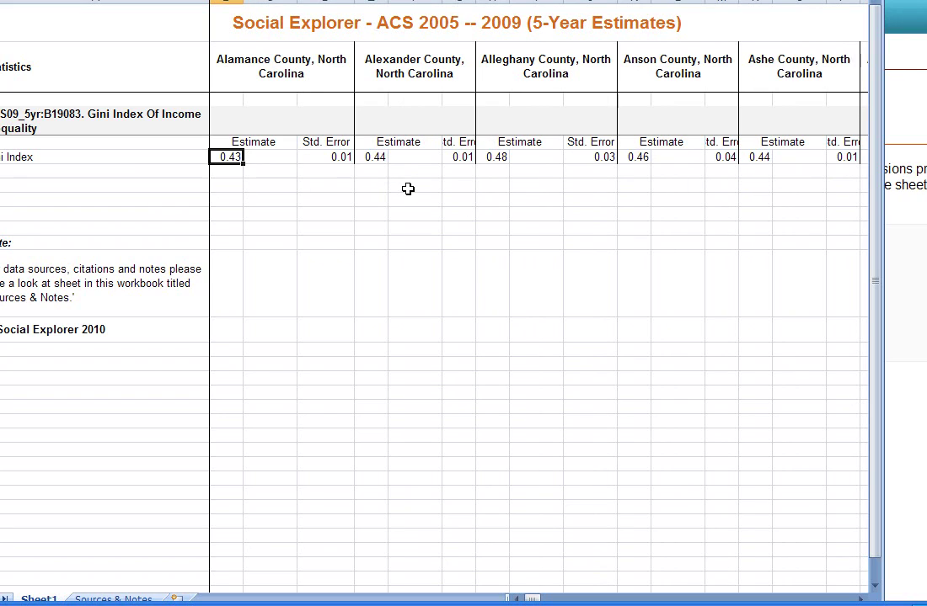
{"action": "left_click", "coordinate": [329, 157]}
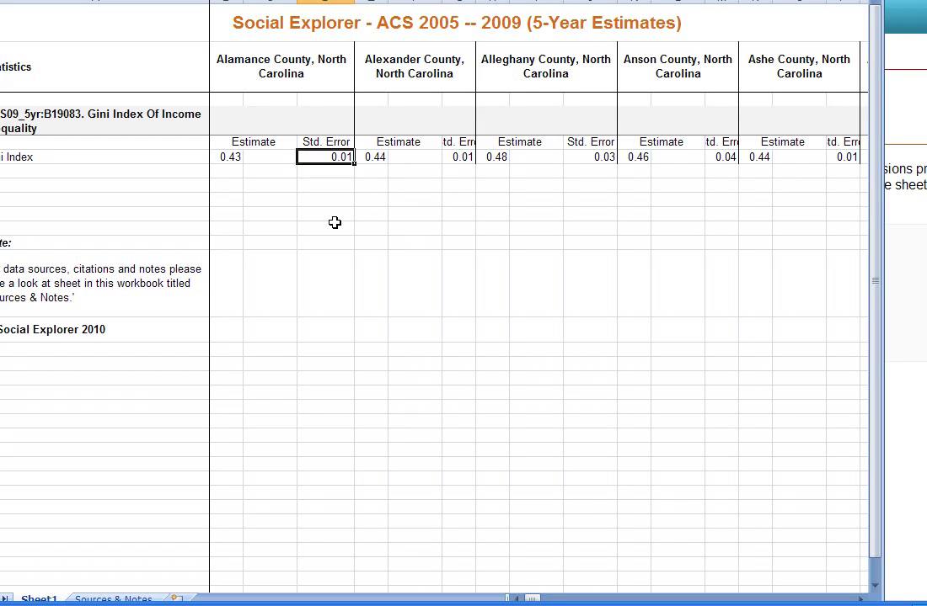
{"action": "left_click", "coordinate": [601, 157]}
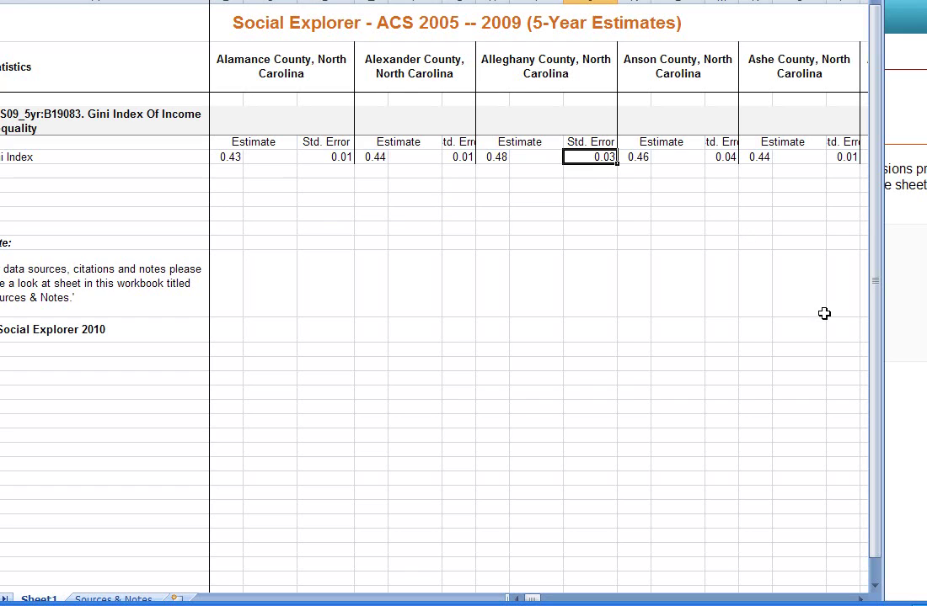